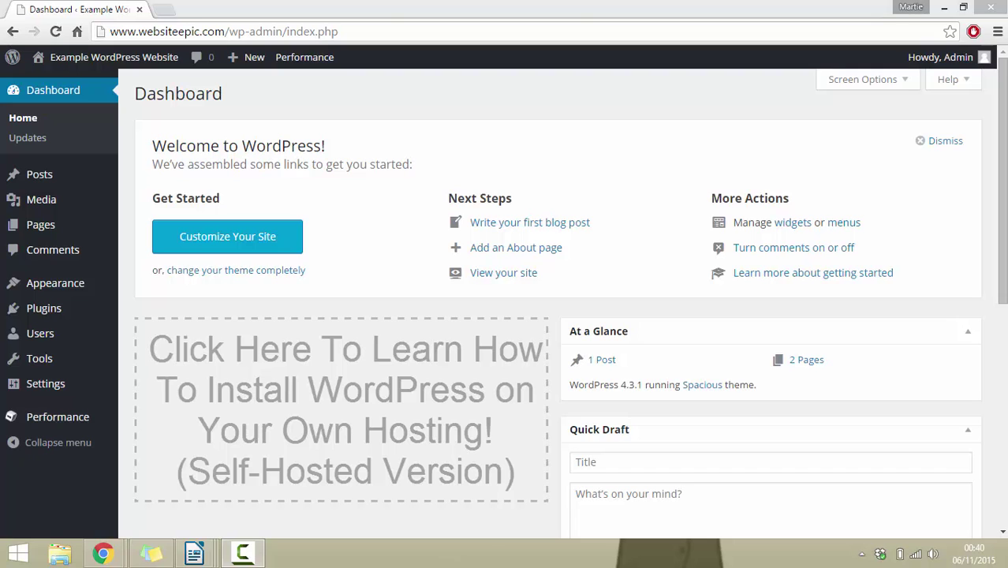
Step: Deactivate the W3 Total Cache plugin in the installed plugins list and activate it again
click(62, 322)
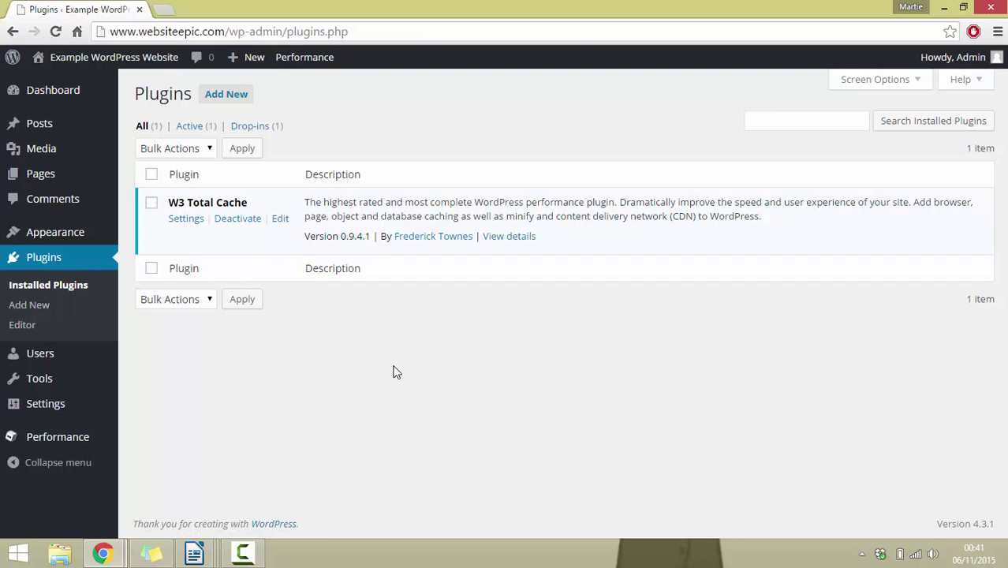
click(251, 220)
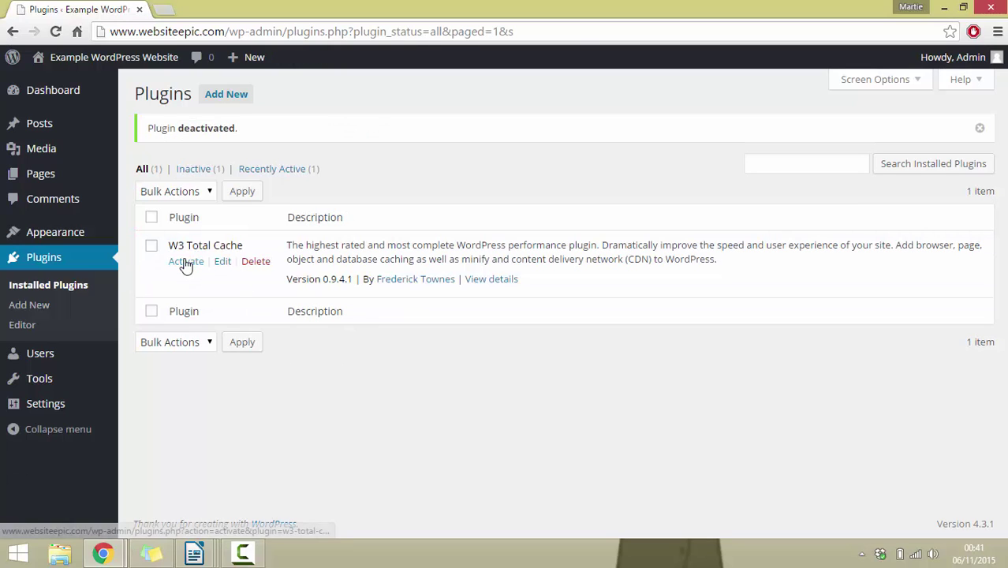
click(186, 263)
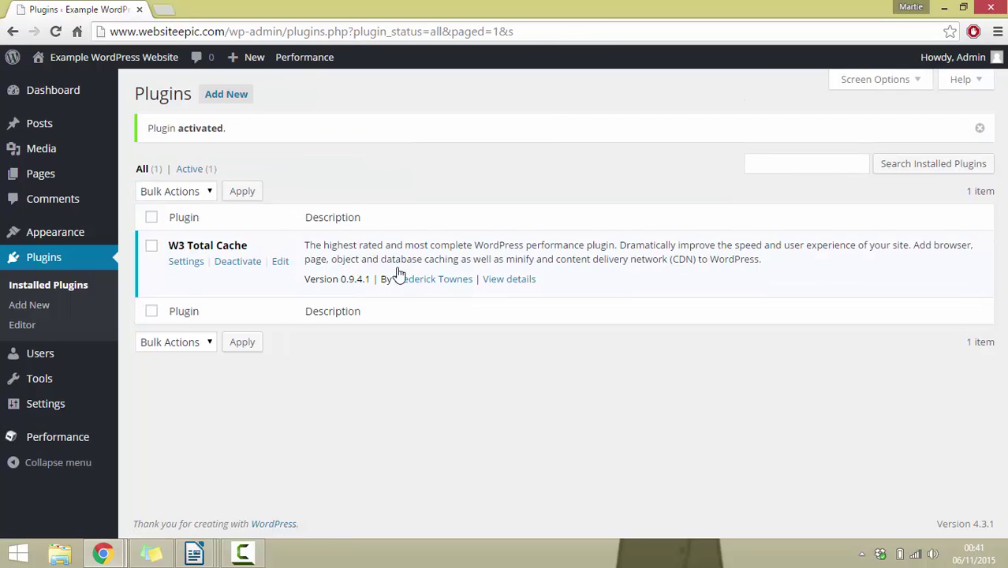
Step: Add the featured Akismet plugin to the site by installing and activating it
click(235, 97)
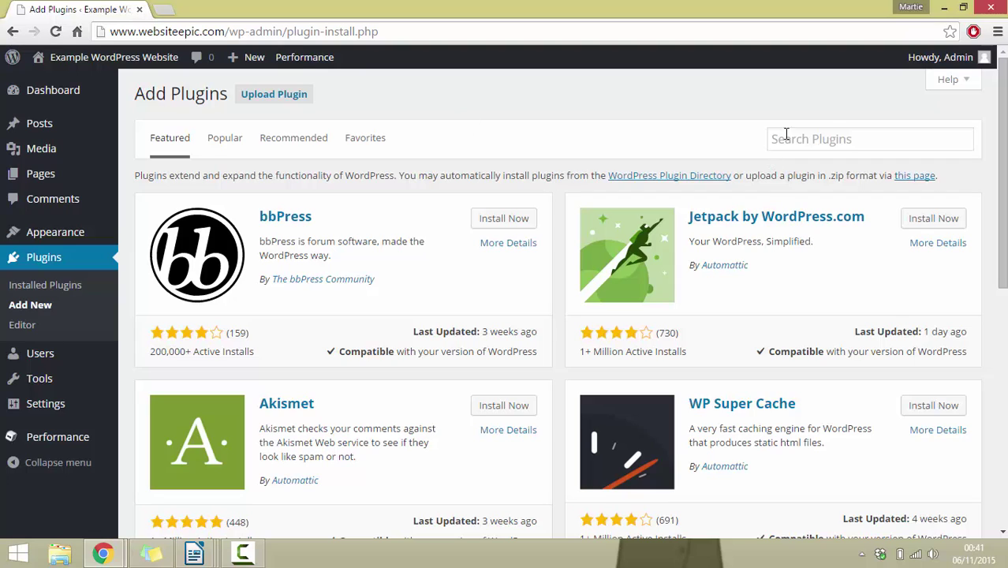
click(823, 135)
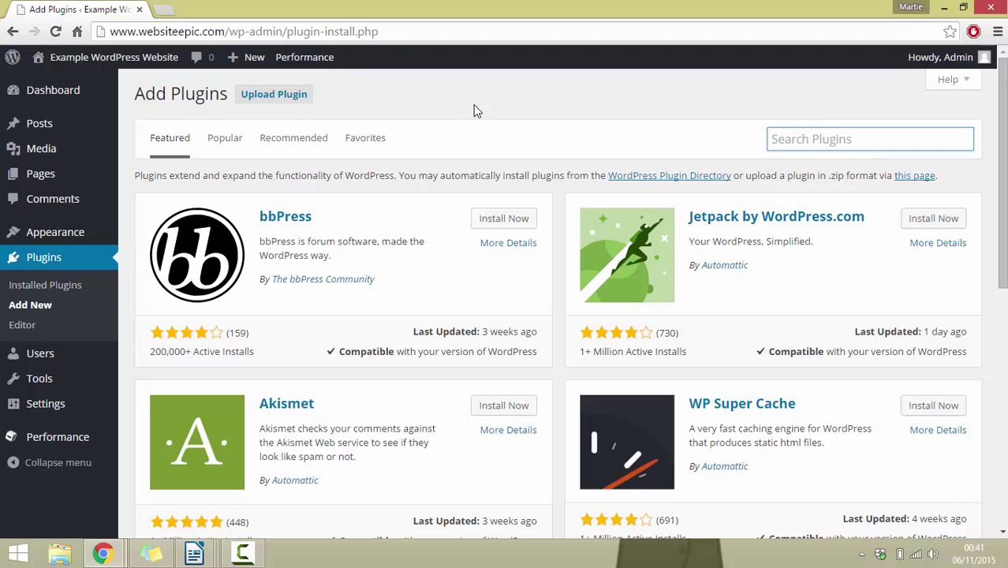
click(525, 107)
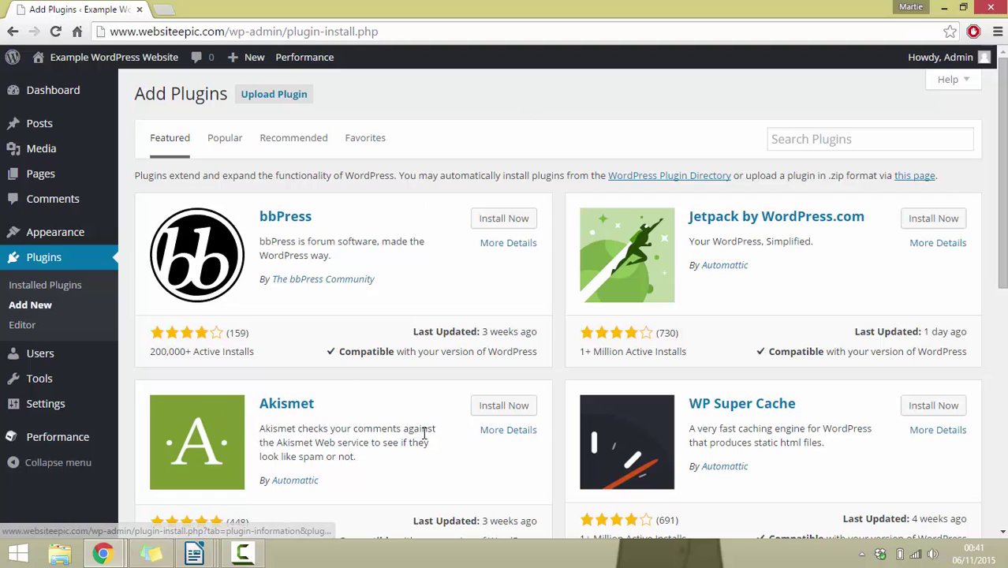
click(490, 408)
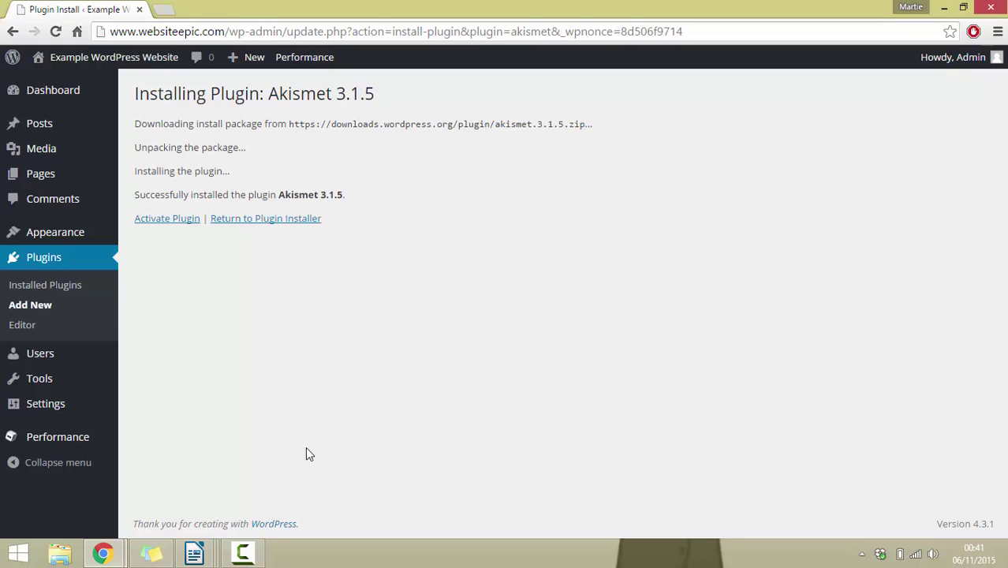
click(190, 221)
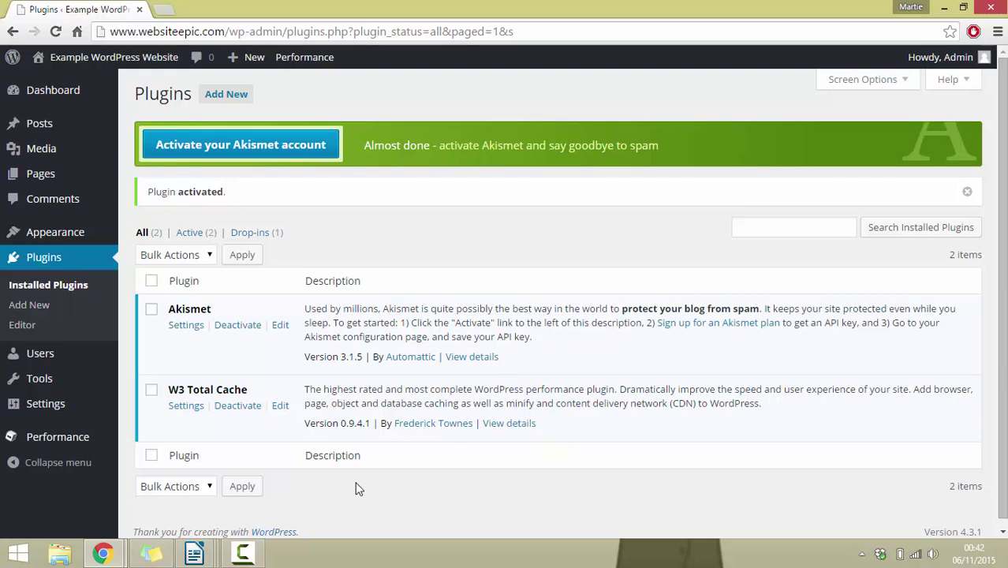
Step: View the Akismet settings page with its API key options and return to the installed plugins list
click(187, 330)
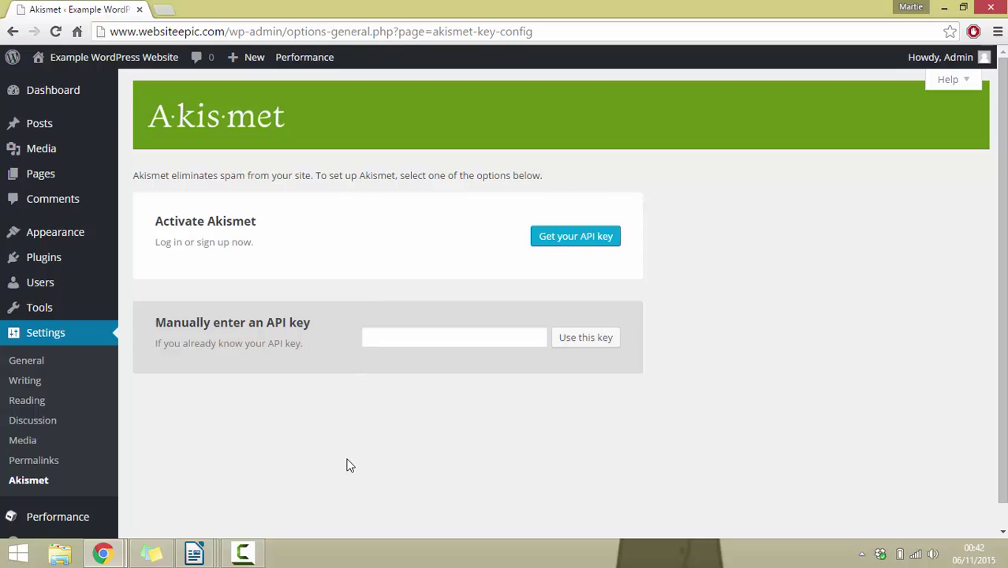
click(14, 34)
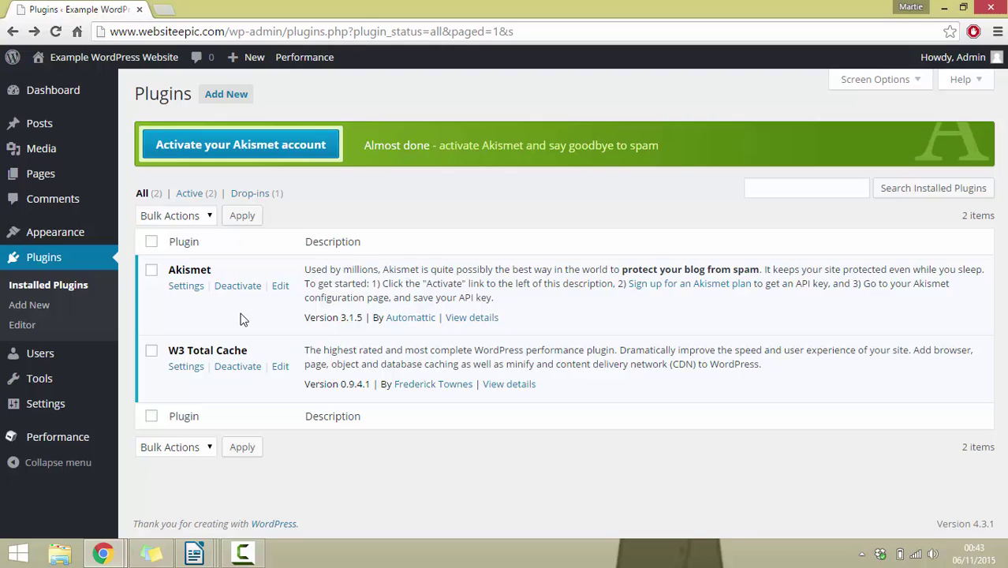
mouse_move(79, 410)
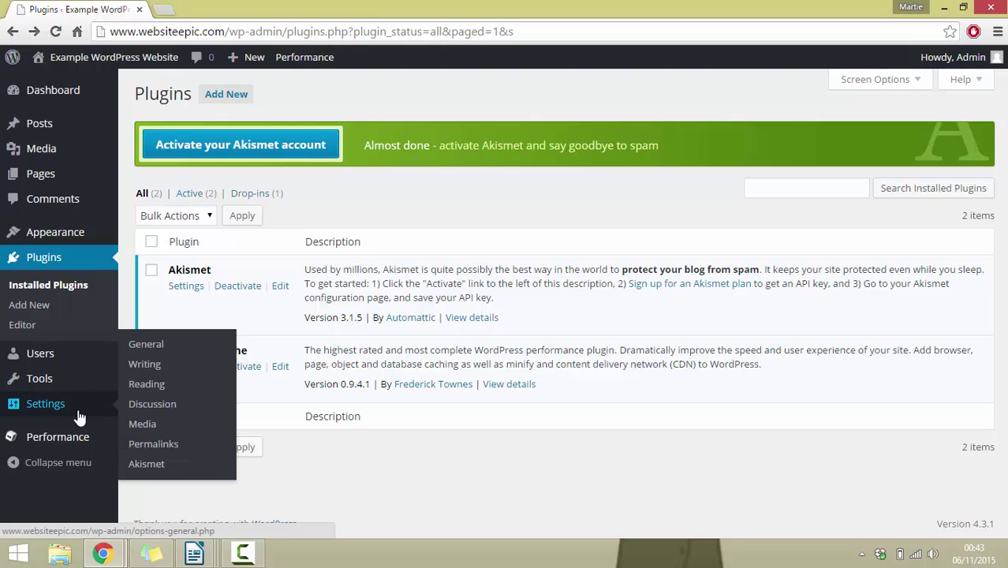
mouse_move(68, 384)
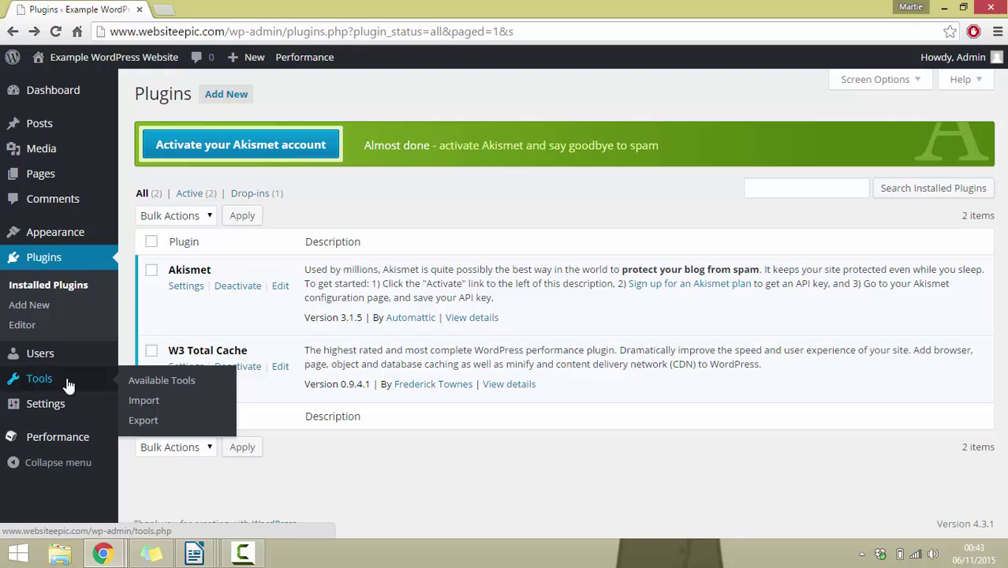
mouse_move(73, 234)
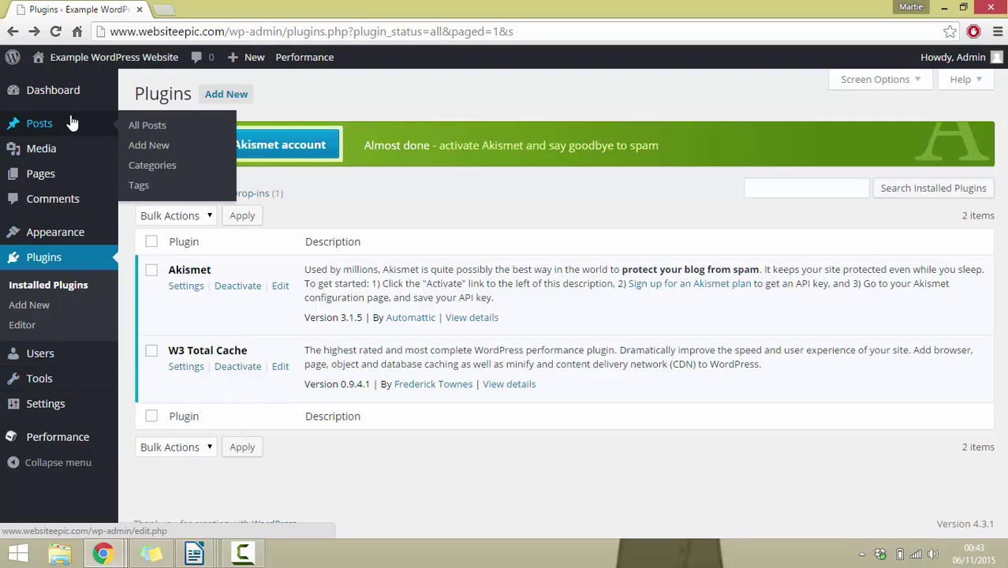
mouse_move(69, 101)
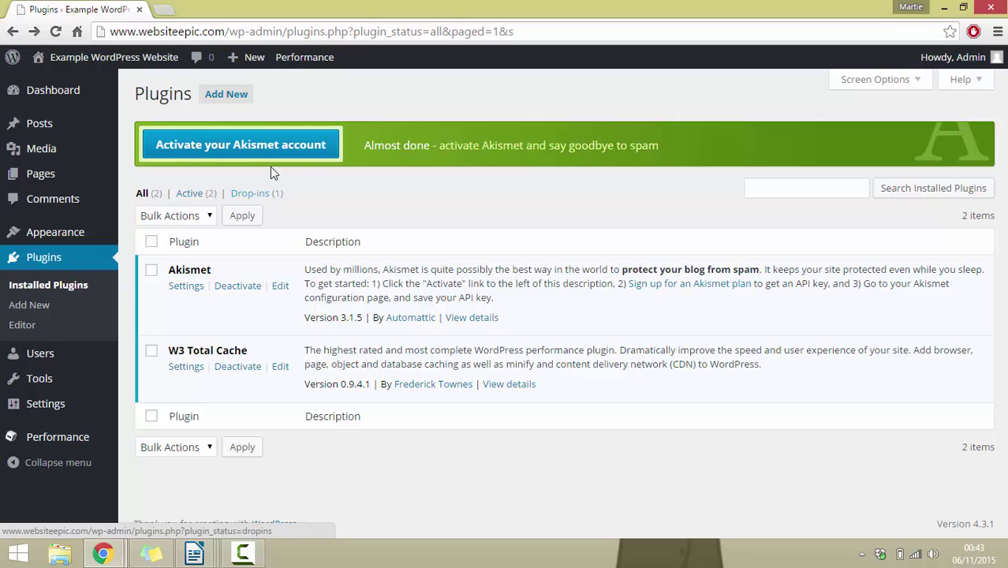
Step: Upload the theme-check.20150818.1 zip from the desktop's Example Stuff folder as a new plugin, then install and activate it
click(226, 95)
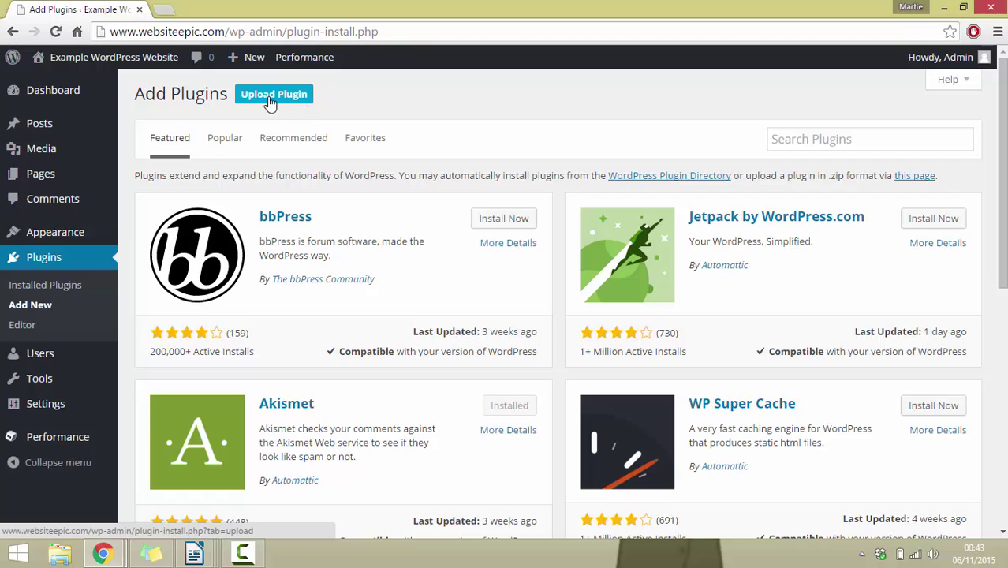
click(274, 99)
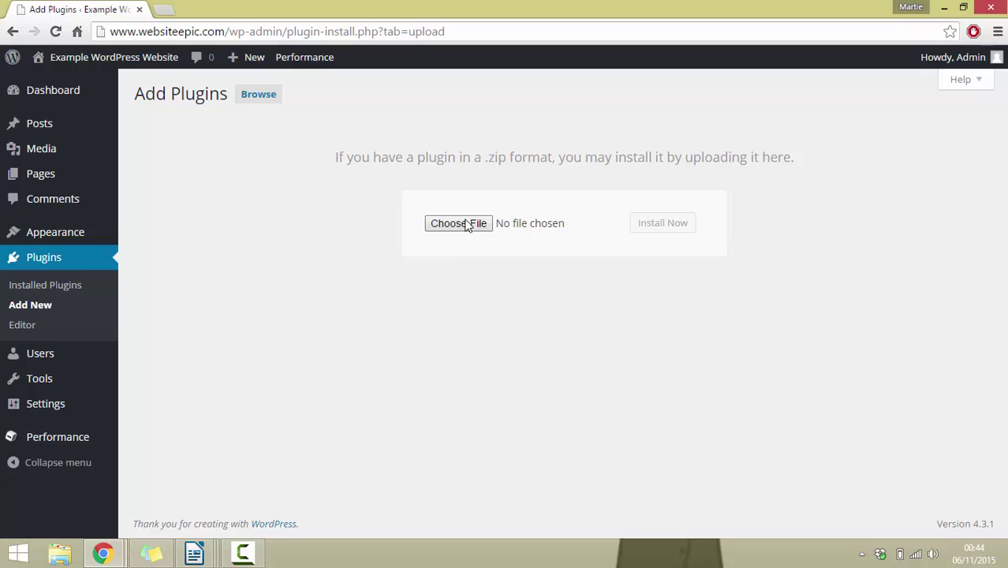
click(466, 226)
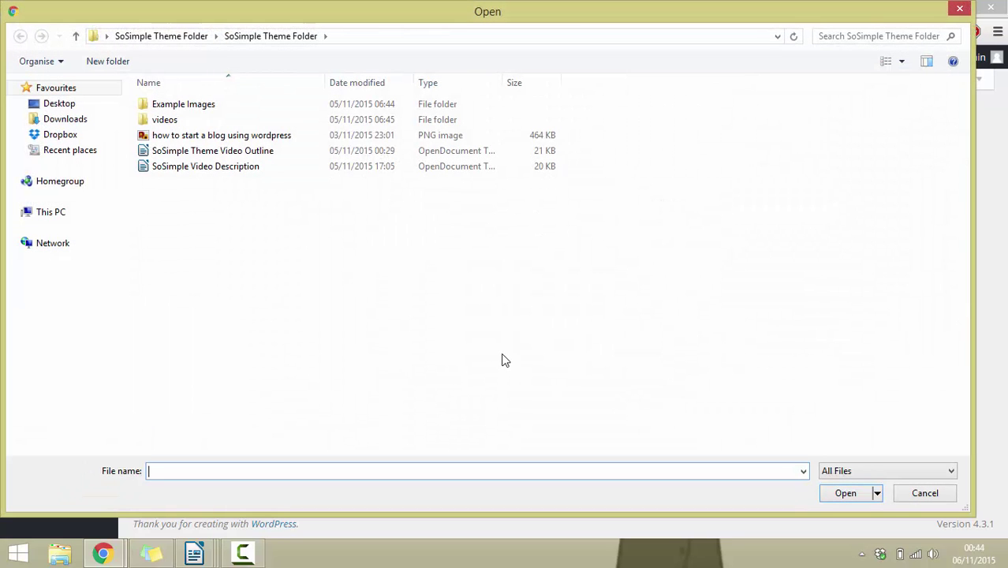
click(64, 104)
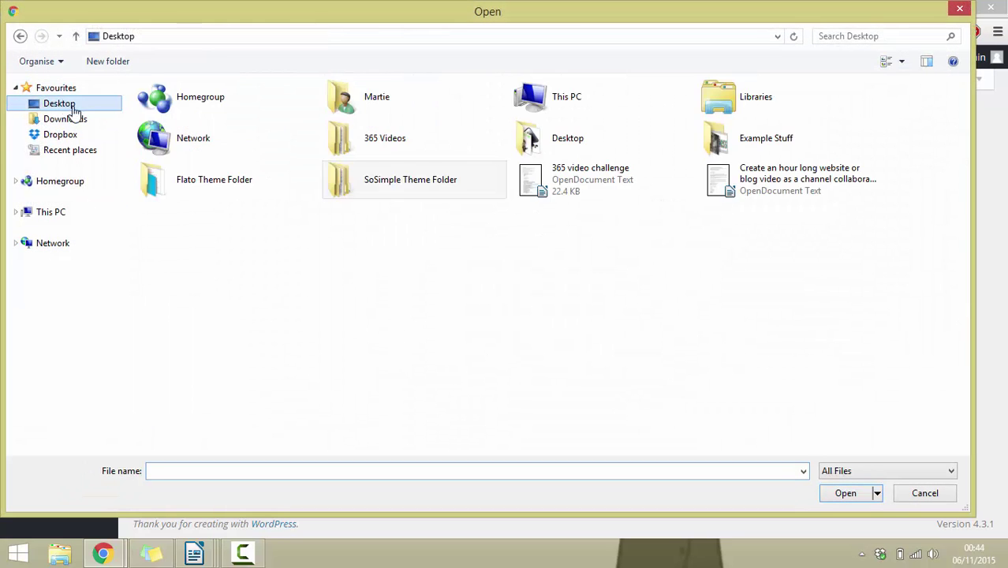
double_click(734, 143)
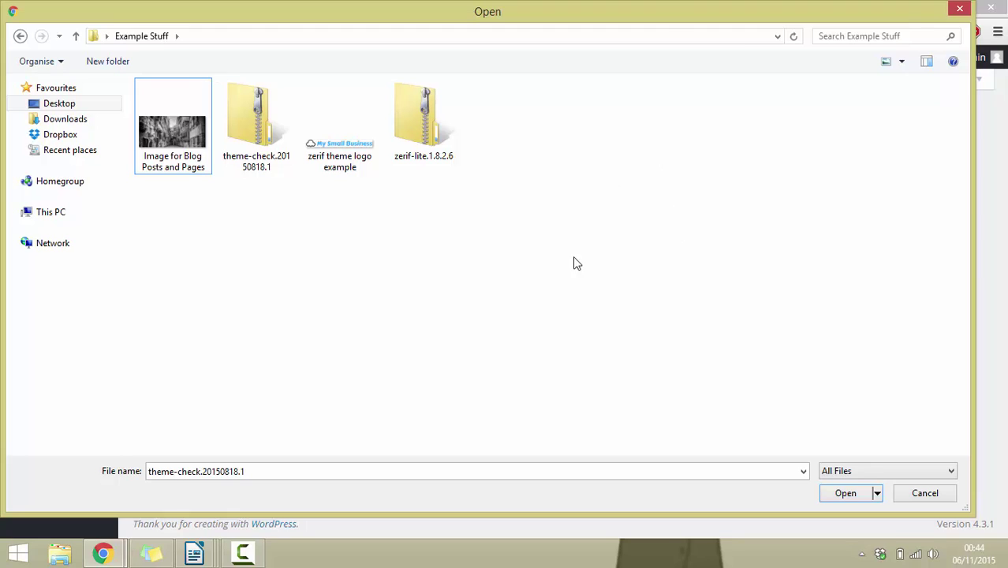
click(264, 148)
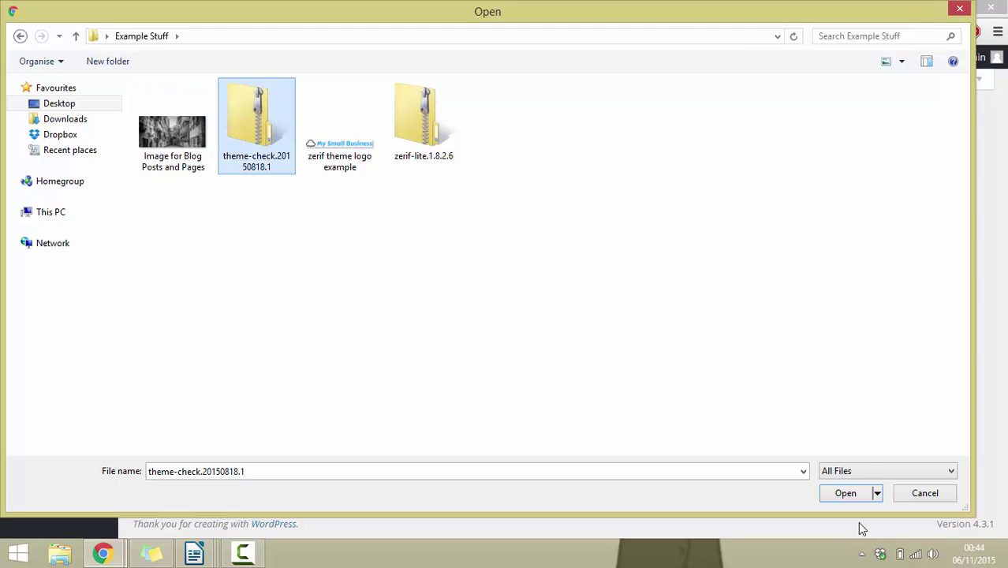
click(842, 493)
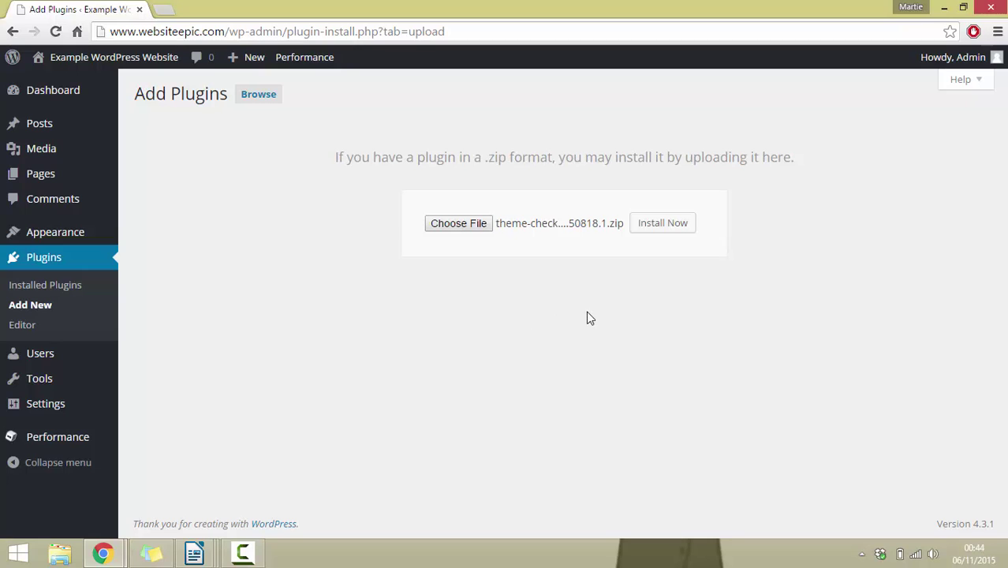
click(653, 228)
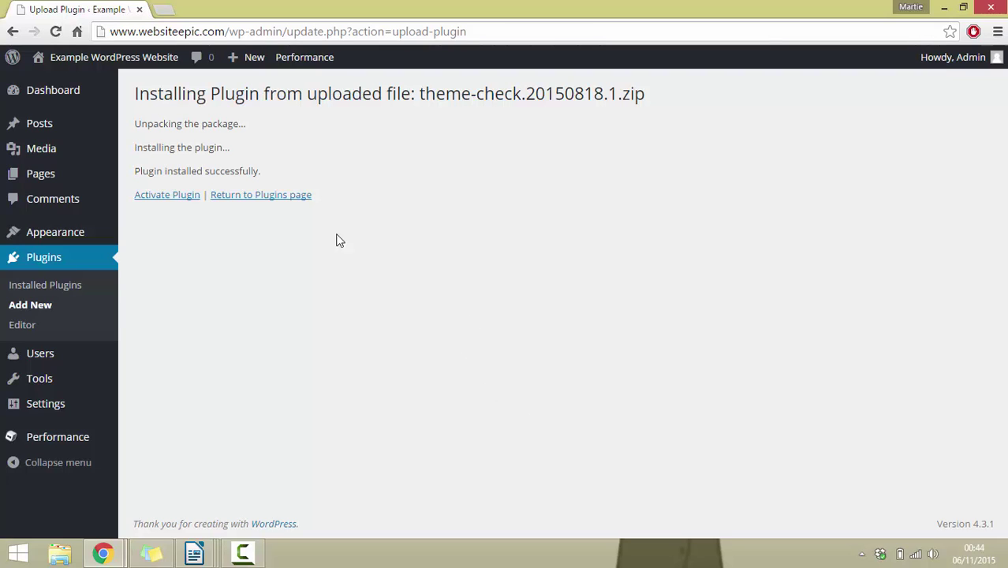
click(179, 197)
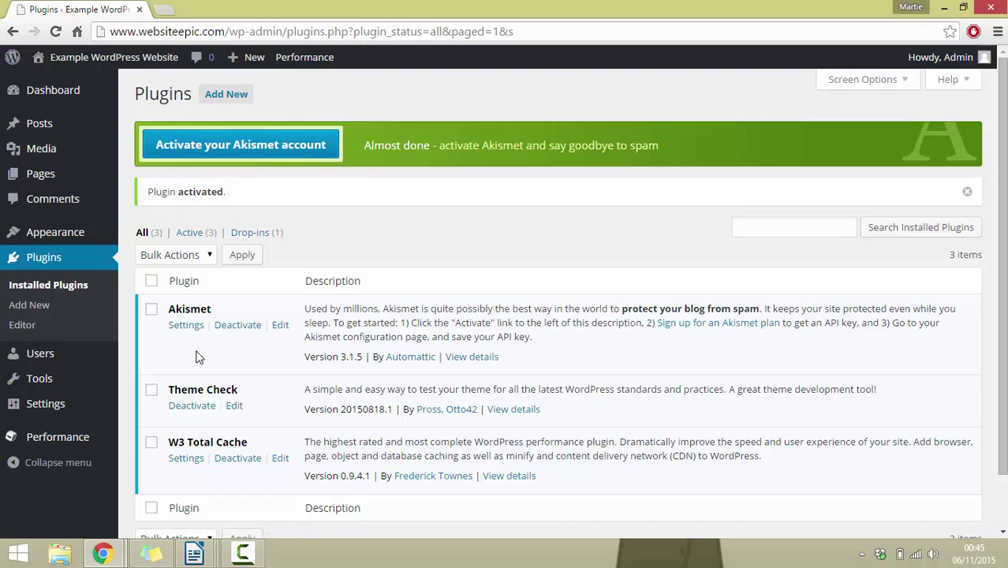
mouse_move(46, 445)
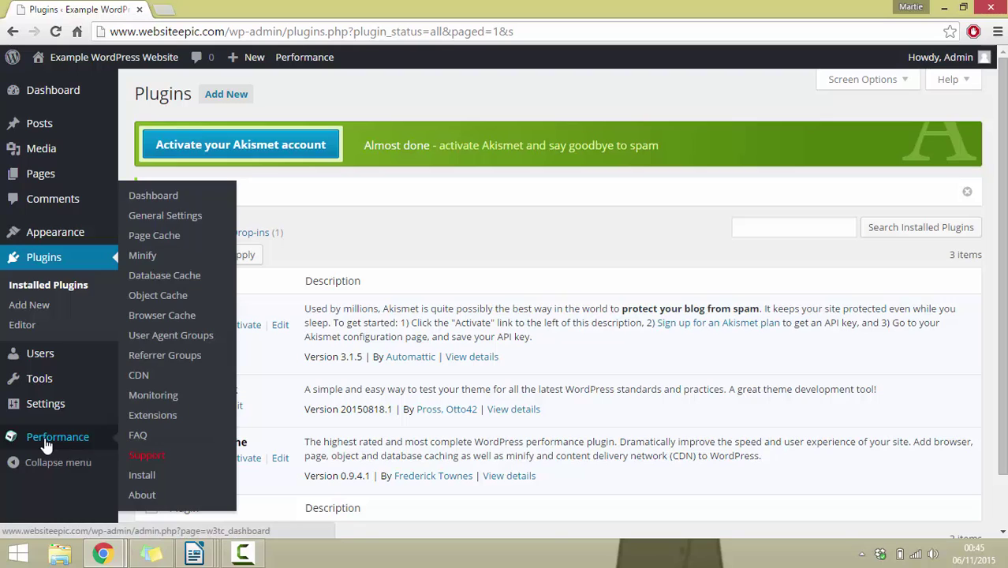
mouse_move(58, 412)
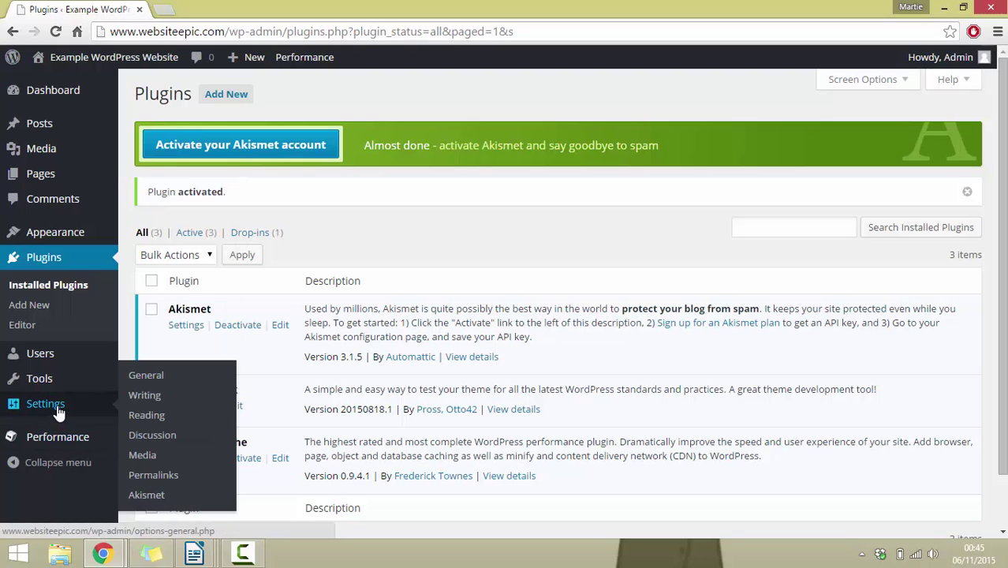
mouse_move(52, 390)
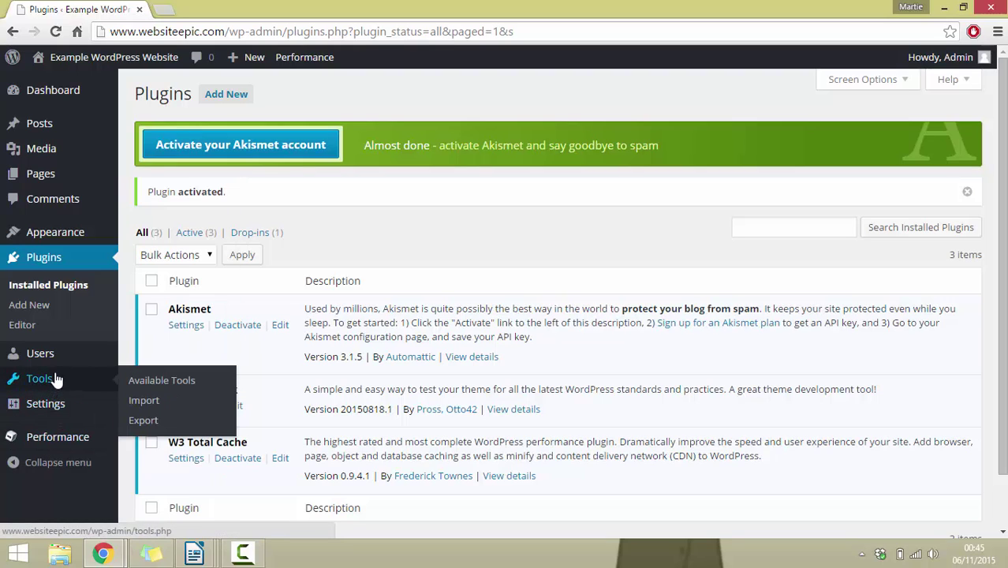
mouse_move(59, 361)
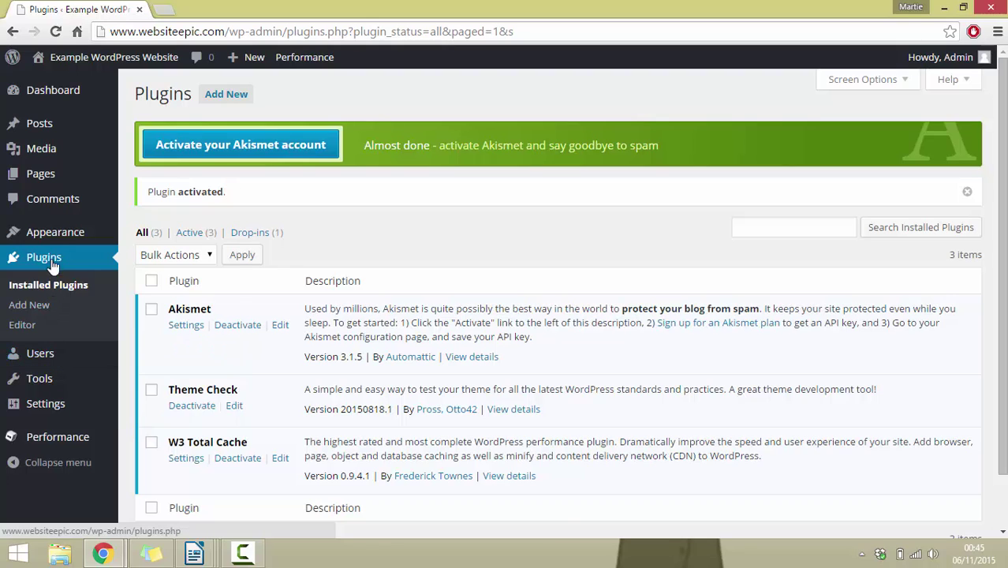
Step: Go to the site's themes, start adding a new one and install the featured Epira Lite theme
mouse_move(51, 239)
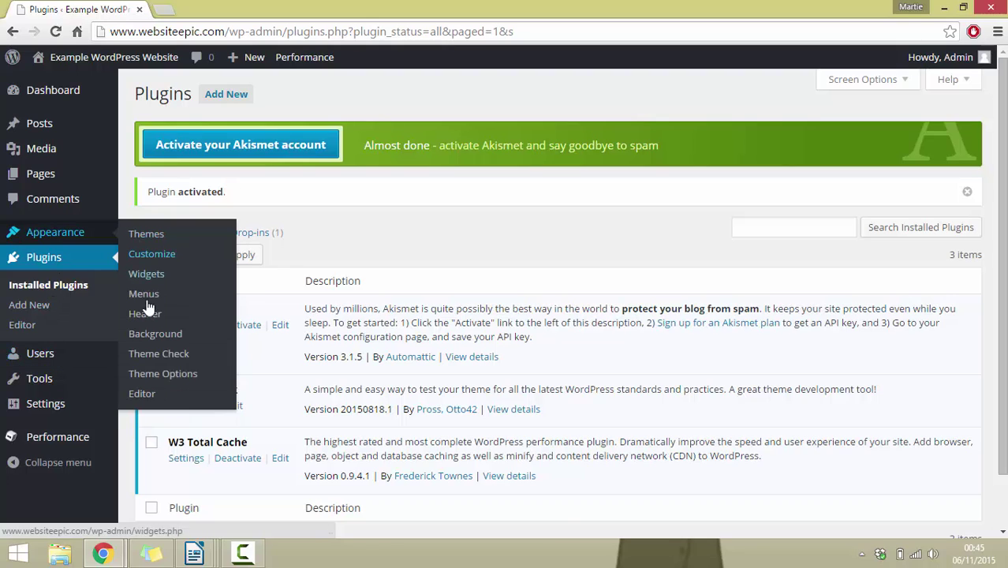
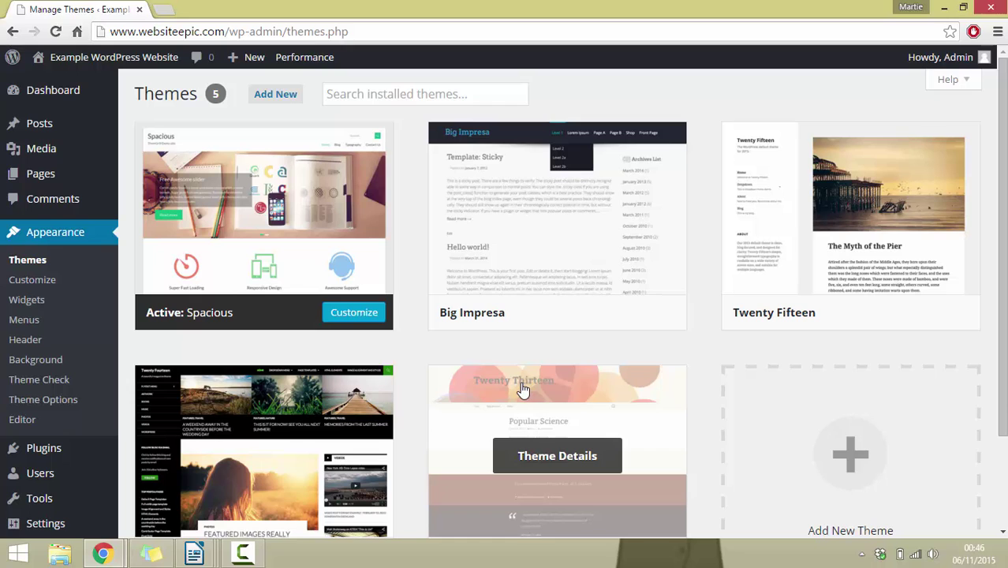
click(283, 97)
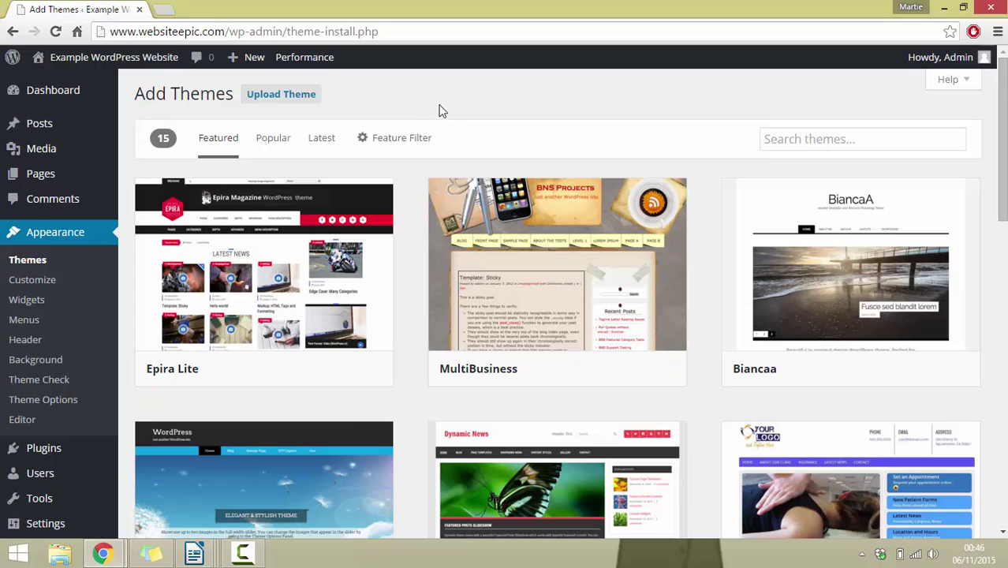
click(873, 138)
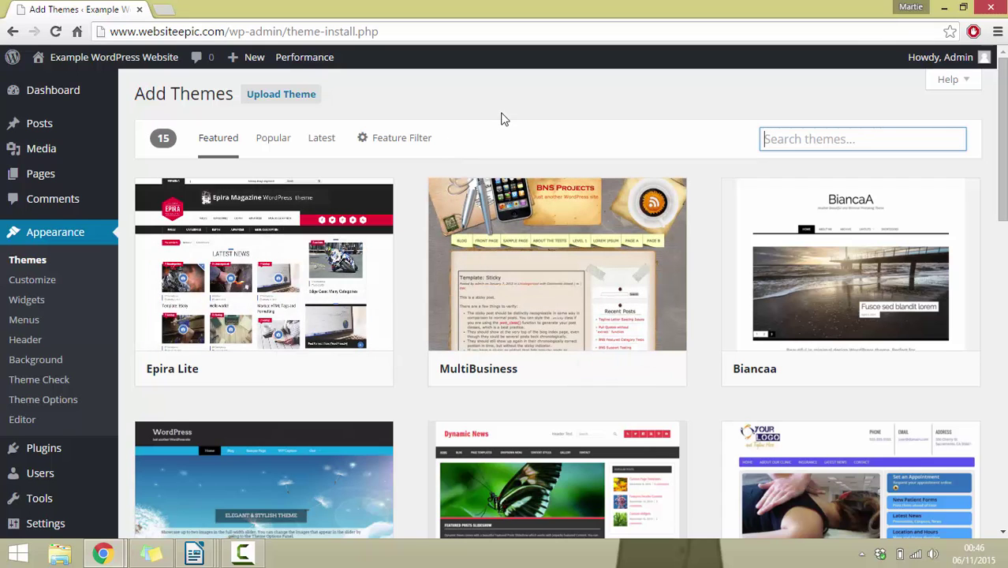
mouse_move(293, 248)
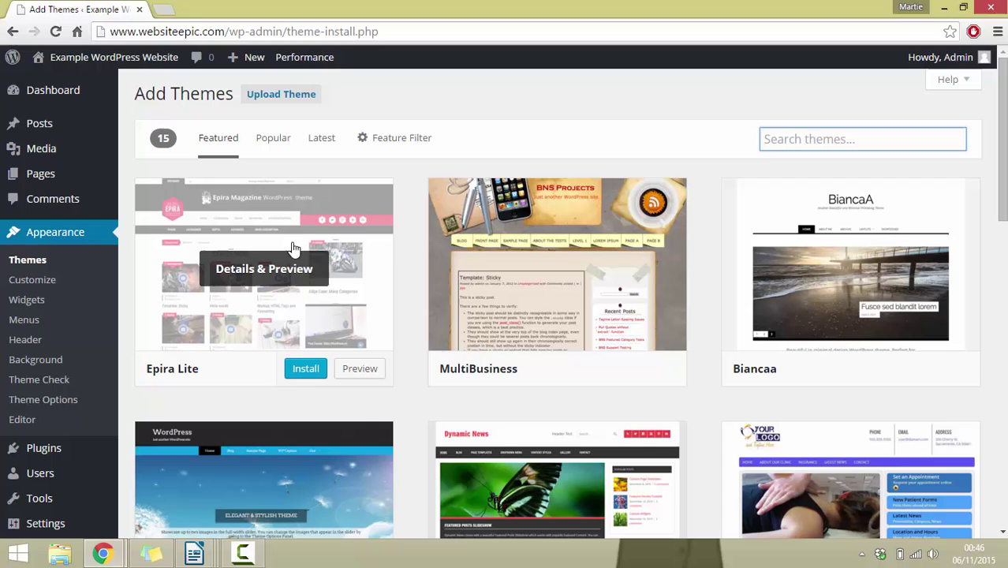
click(307, 367)
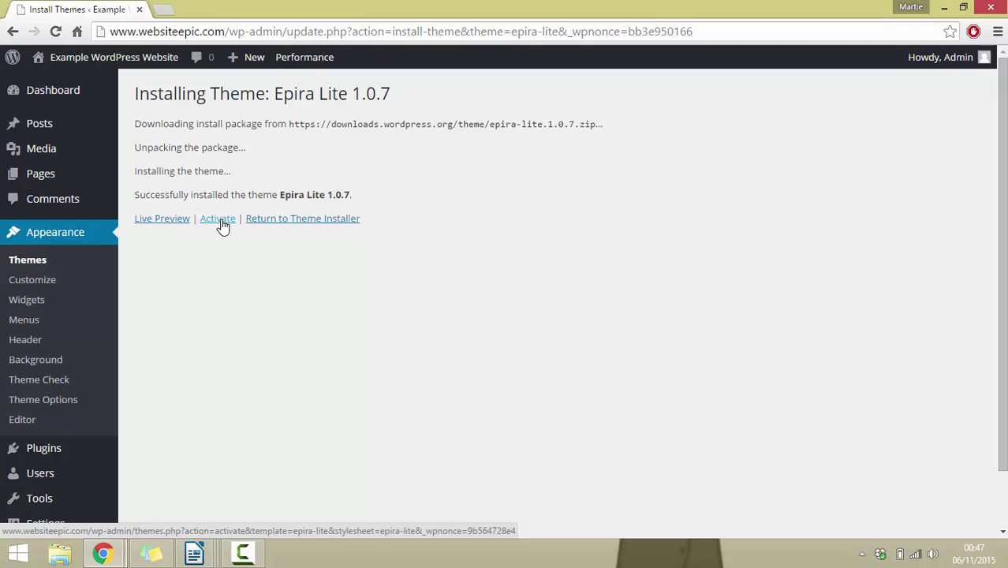
Step: View the live preview of the Epira Lite theme and close it without saving or activating
click(157, 221)
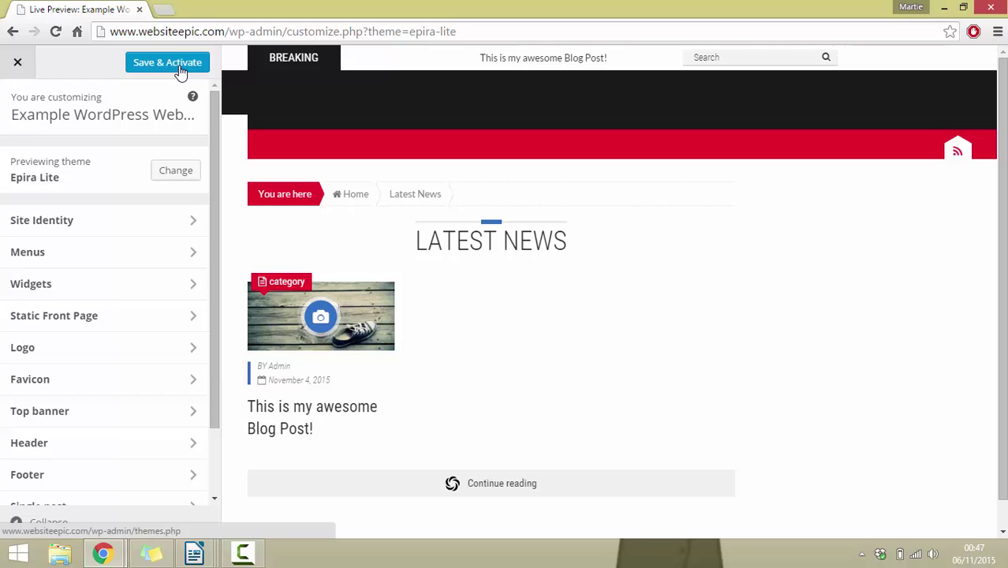
click(15, 66)
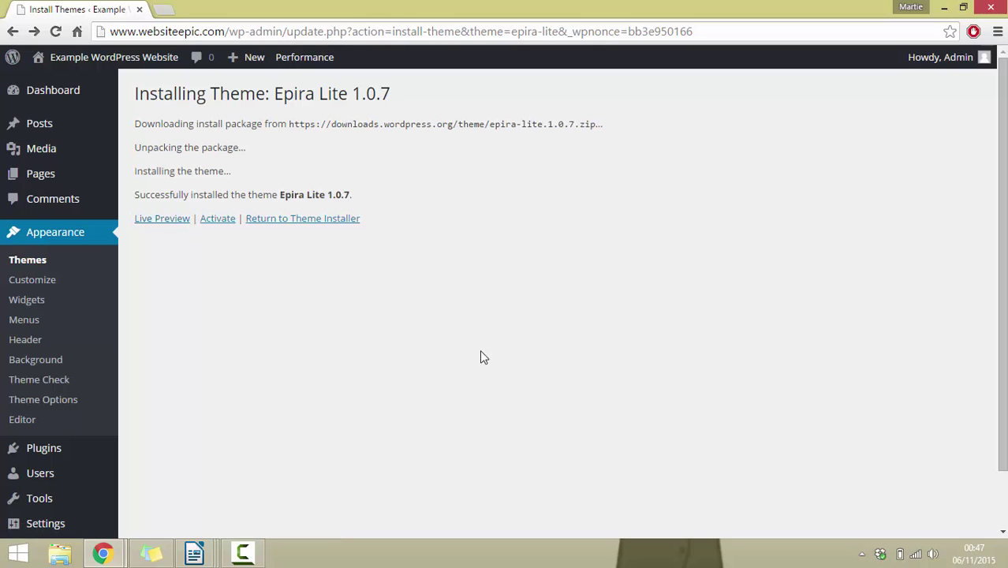
Step: Activate the newly installed Epira Lite theme, view the site with it and return to the dashboard
click(215, 220)
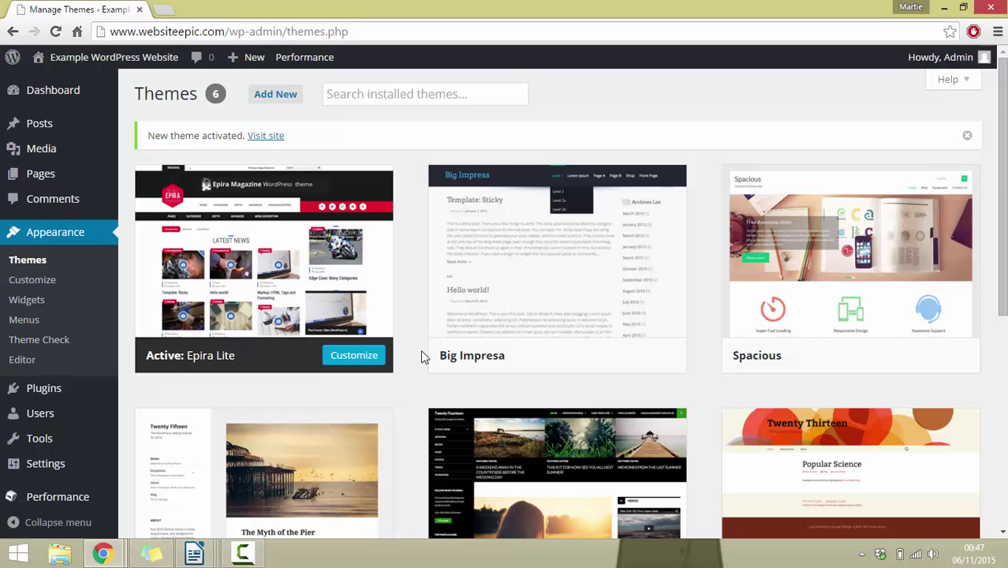
click(266, 135)
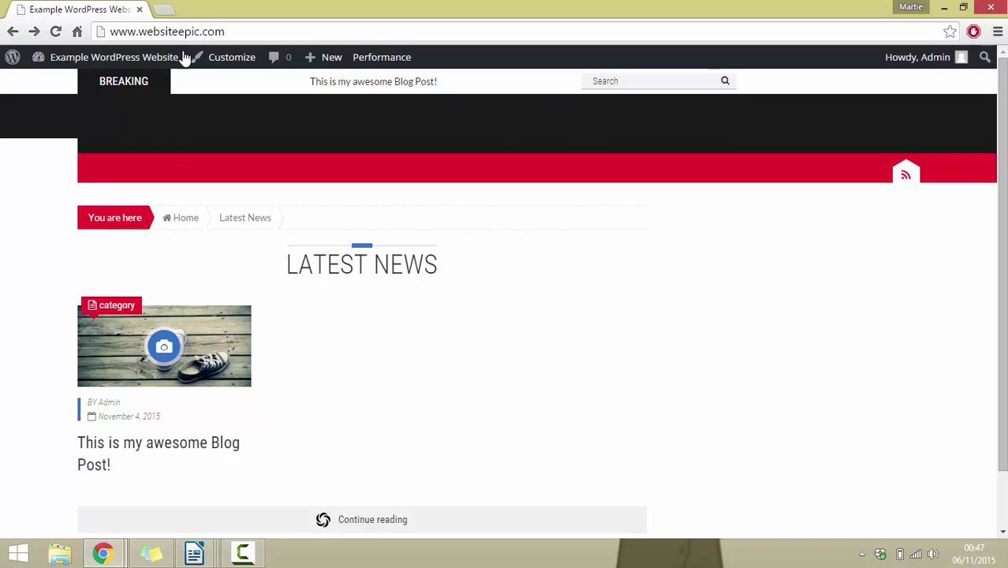
click(149, 58)
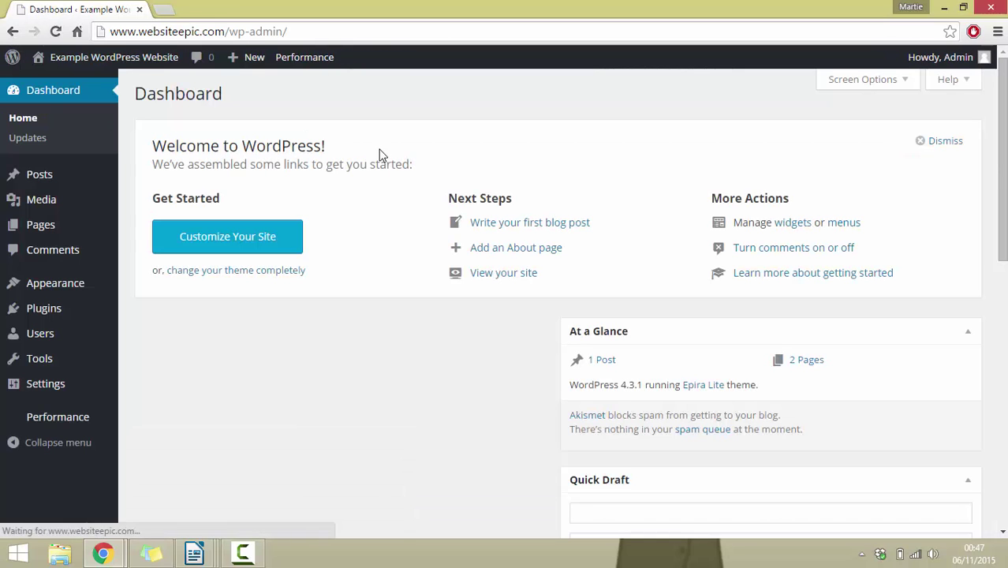
Step: Upload the zerif-lite.1.8.2.6 zip from the Example Stuff folder as a new theme, then install and activate it
click(58, 281)
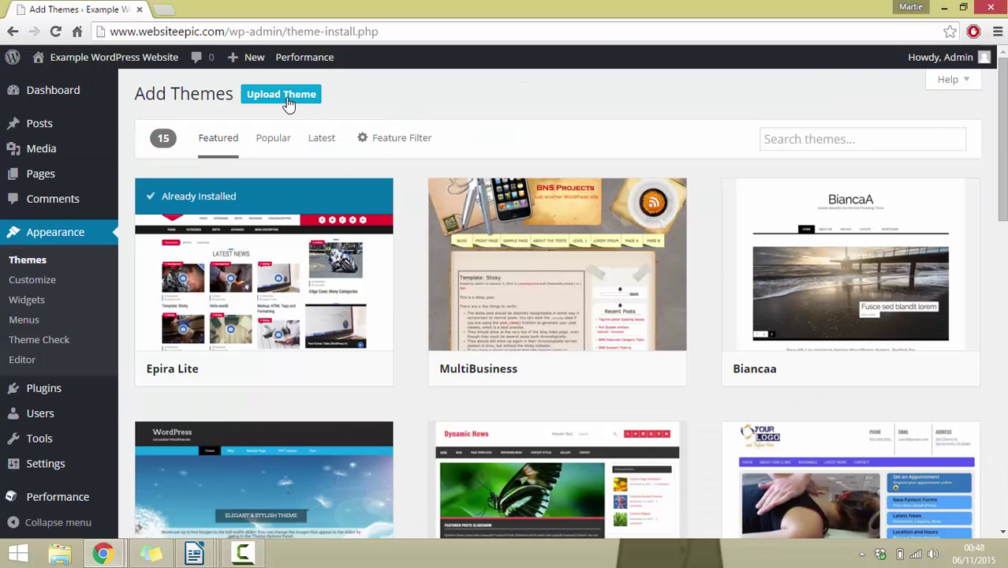
click(289, 103)
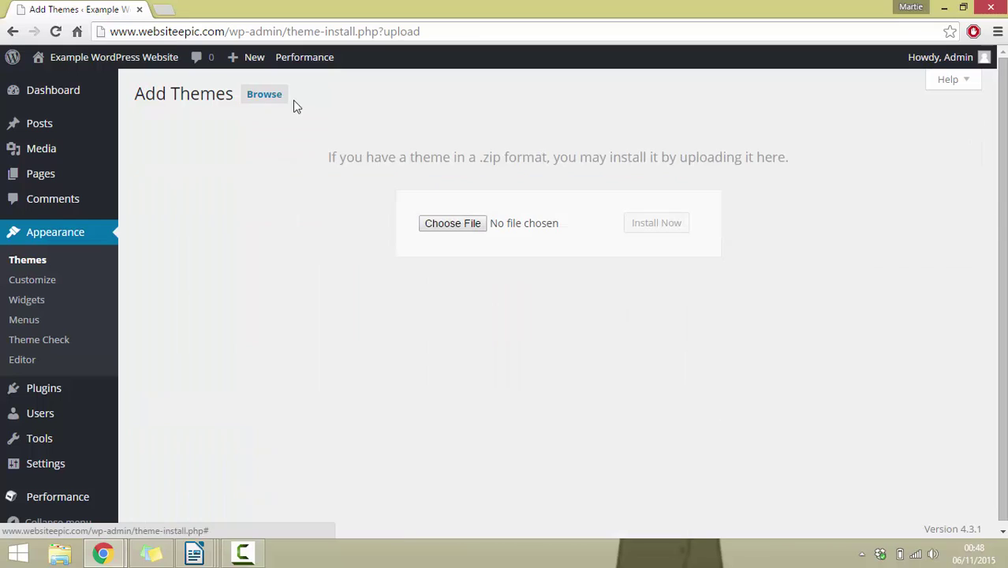
click(441, 228)
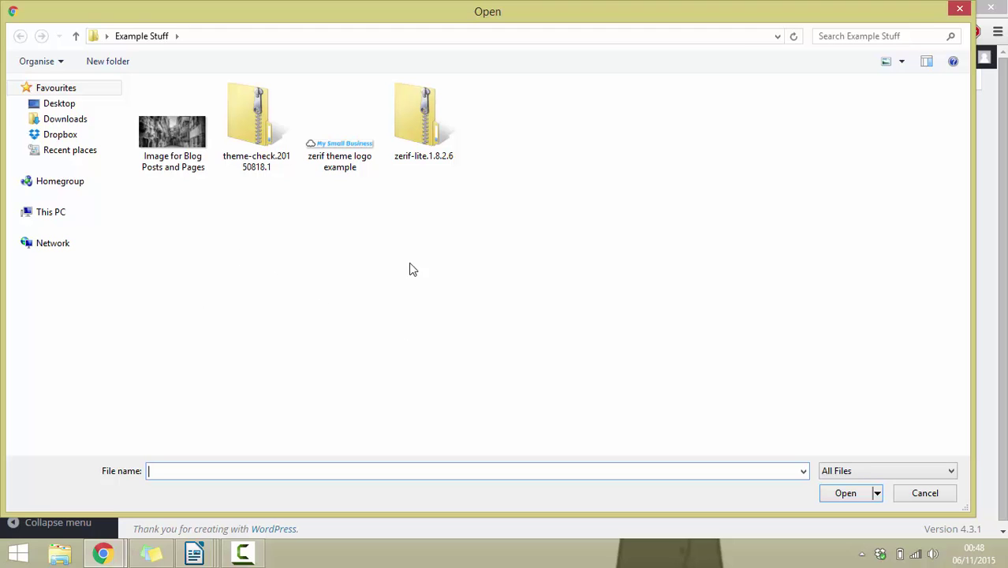
click(412, 154)
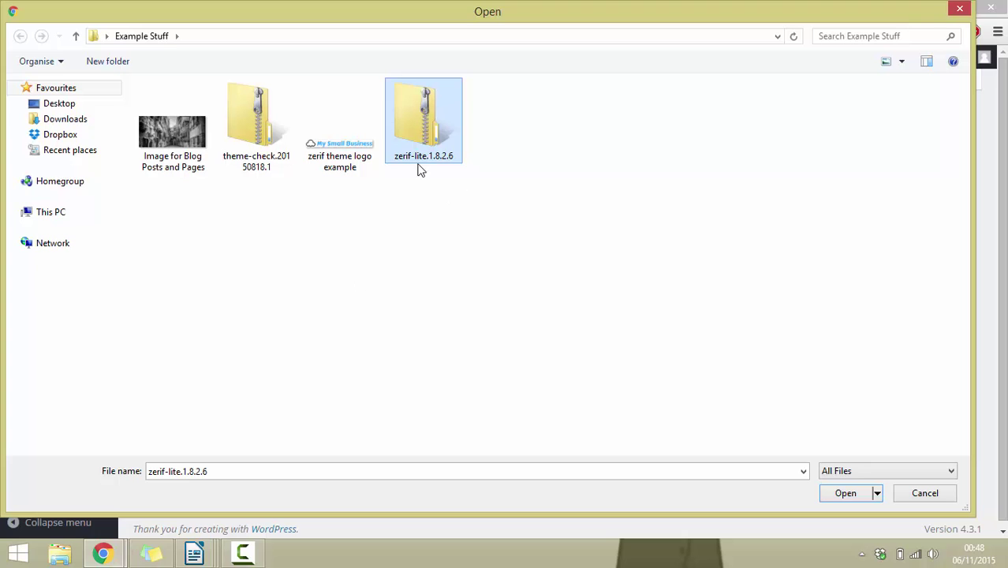
click(843, 495)
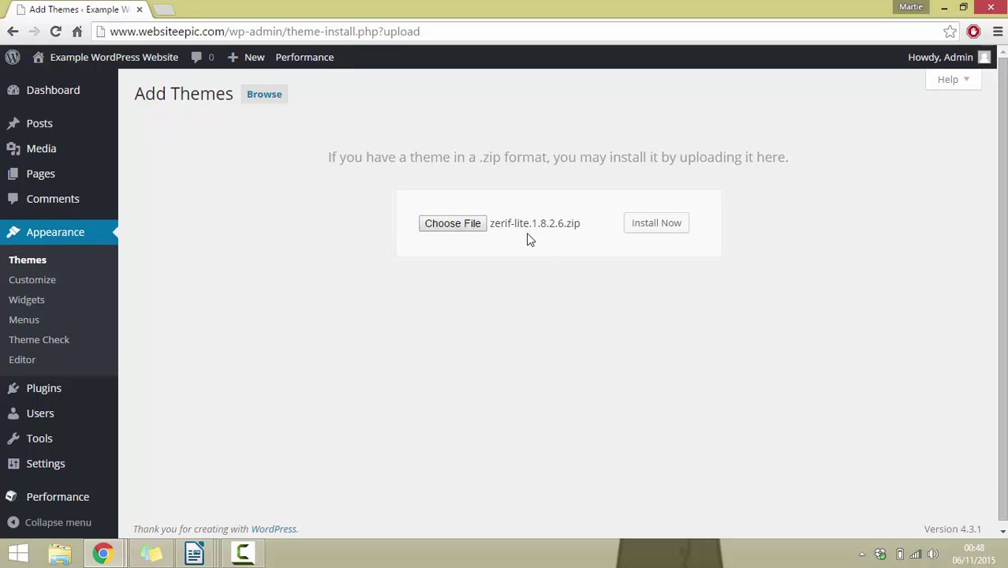
click(651, 231)
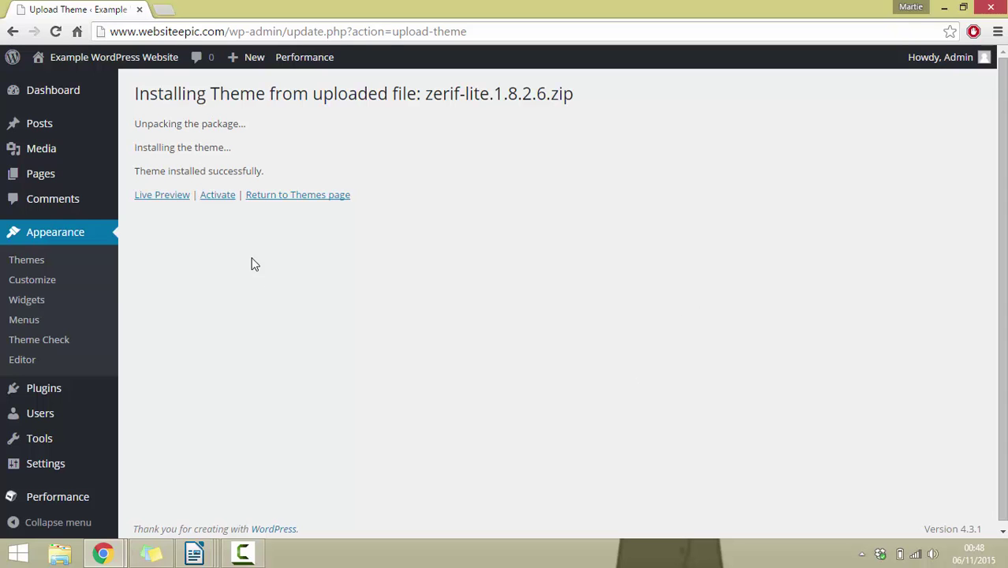
click(219, 197)
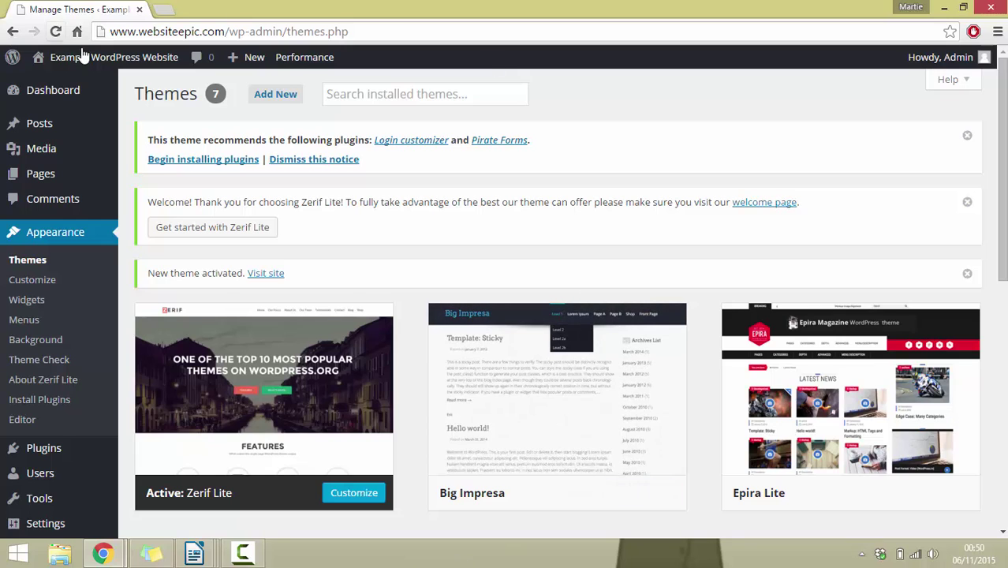
Step: Visit the site's front page and look over its appearance with the Zerif Lite theme
mouse_move(87, 61)
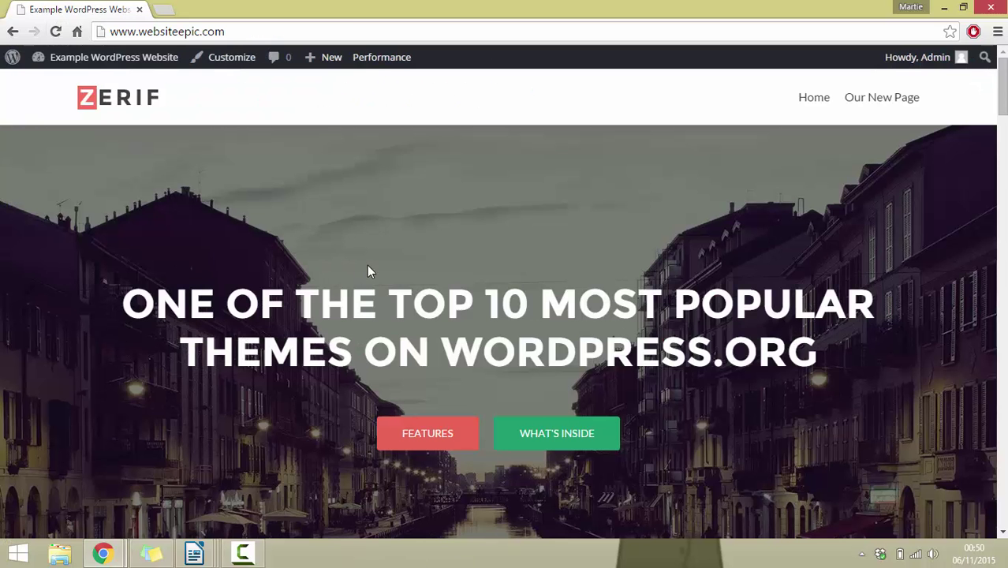
scroll(369, 264, down, 5)
scroll(378, 246, up, 3)
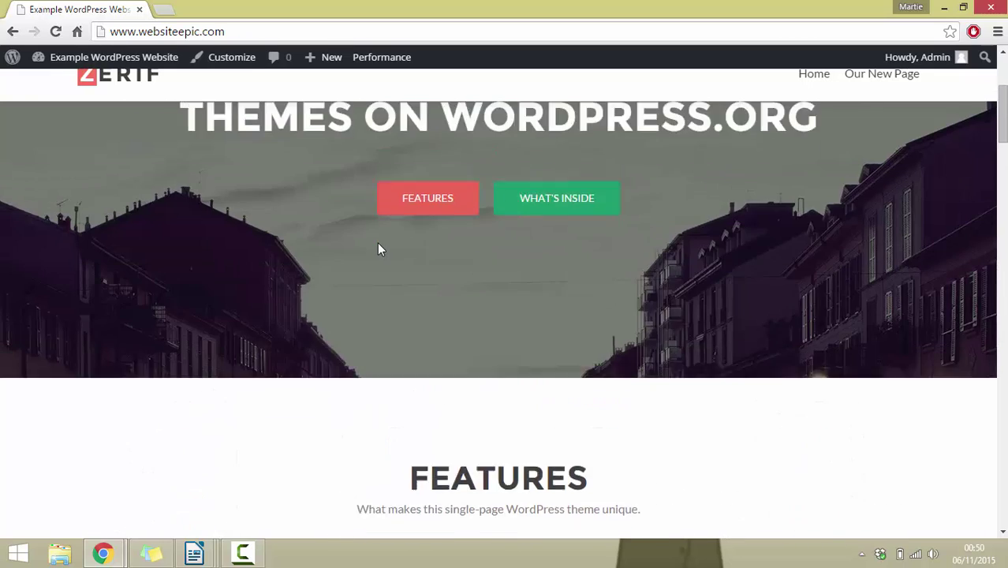
scroll(378, 250, up, 3)
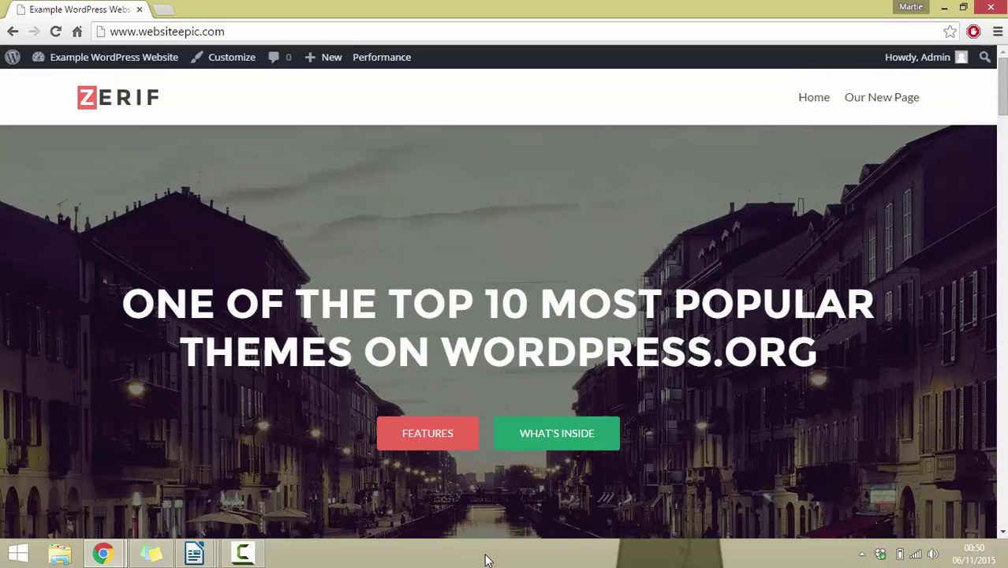